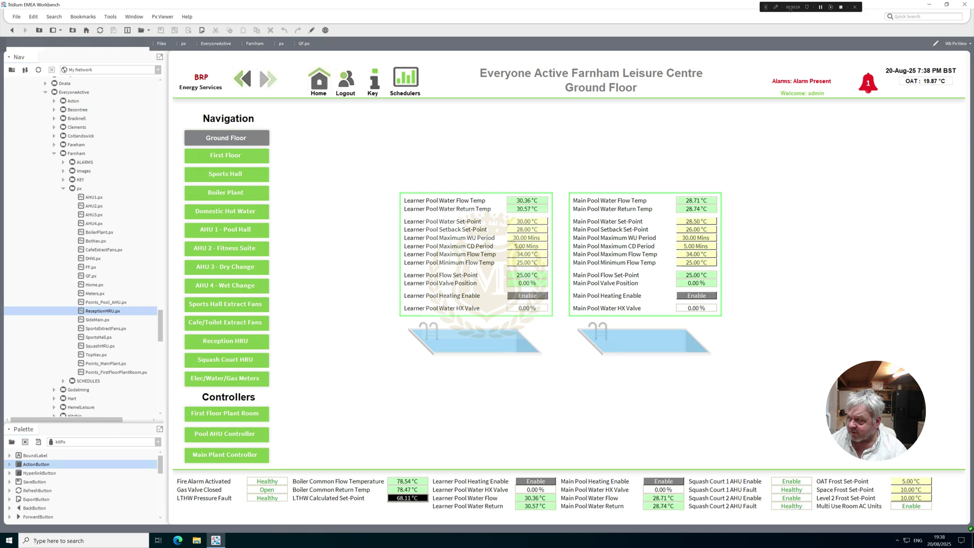
# Drag the Workbench window's top edge slightly left while the Ground Floor readings are showing.
pyautogui.moveTo(790, 8); pyautogui.dragTo(773, 9)
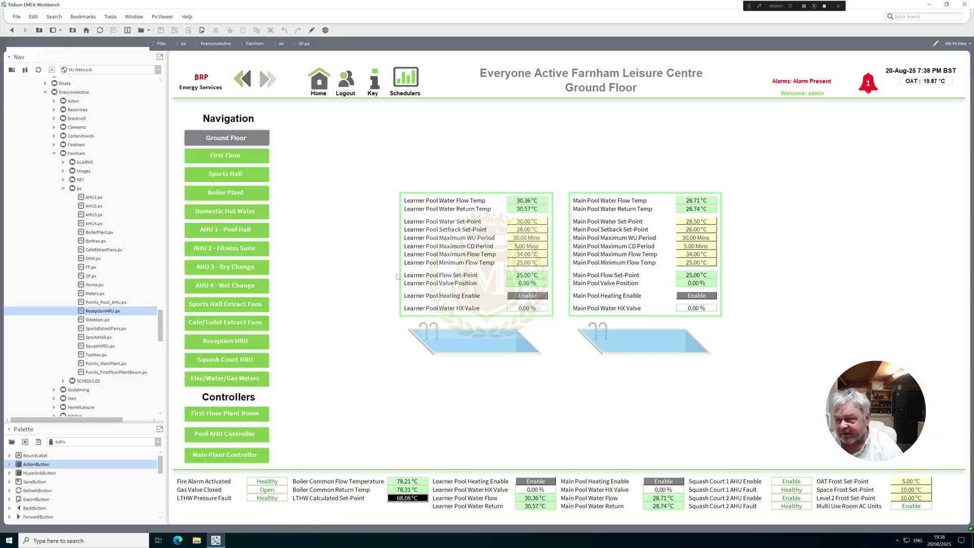
# Step through the First Floor, Sports Hall and Boiler Plant graphic pages.
pyautogui.click(224, 157)
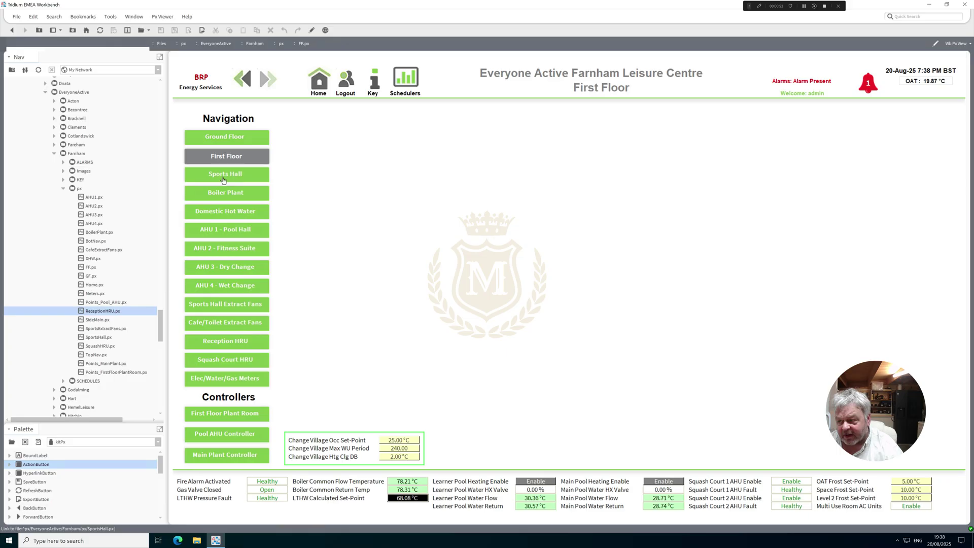
pyautogui.click(223, 179)
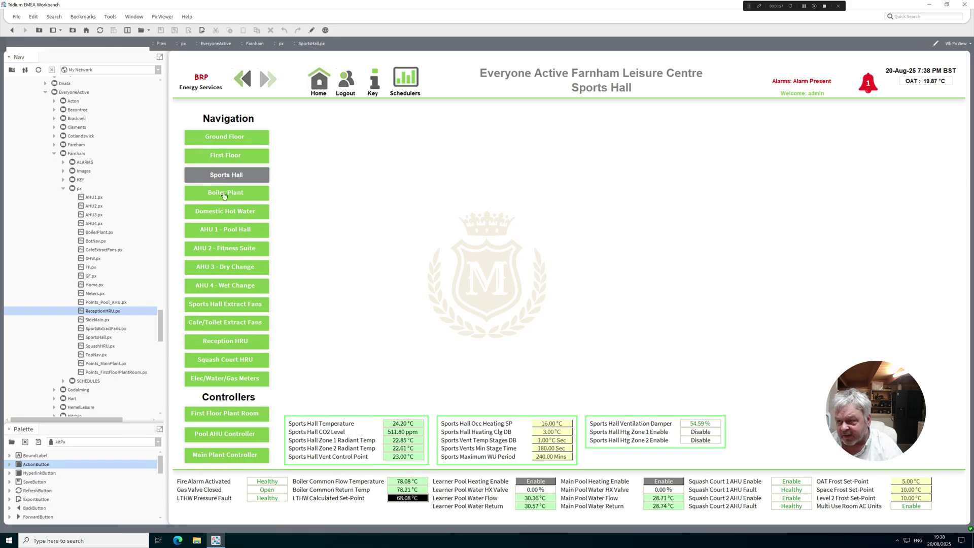
pyautogui.click(224, 195)
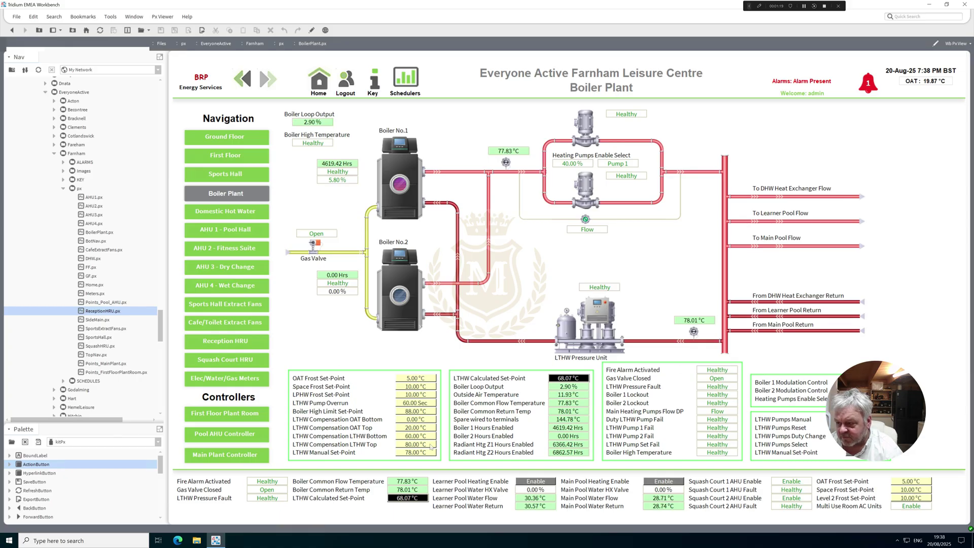
# Inspect Boiler No.2's Hours Enabled point, then go to the Domestic Hot Water page.
pyautogui.click(344, 275)
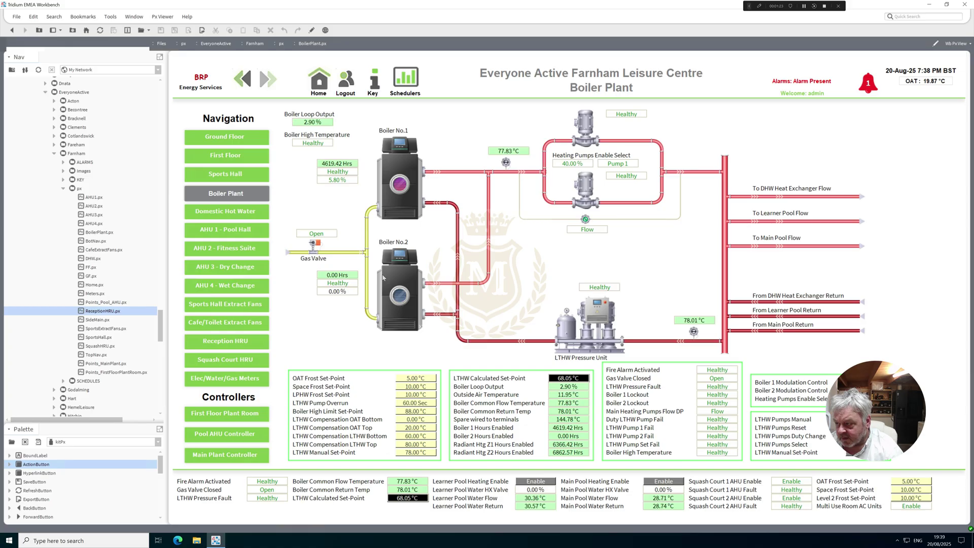
pyautogui.click(568, 435)
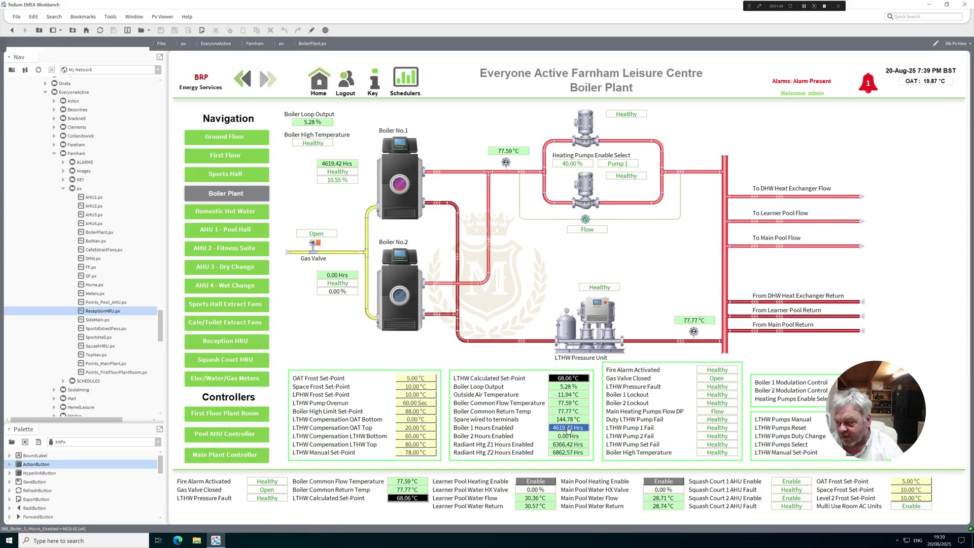
pyautogui.click(213, 213)
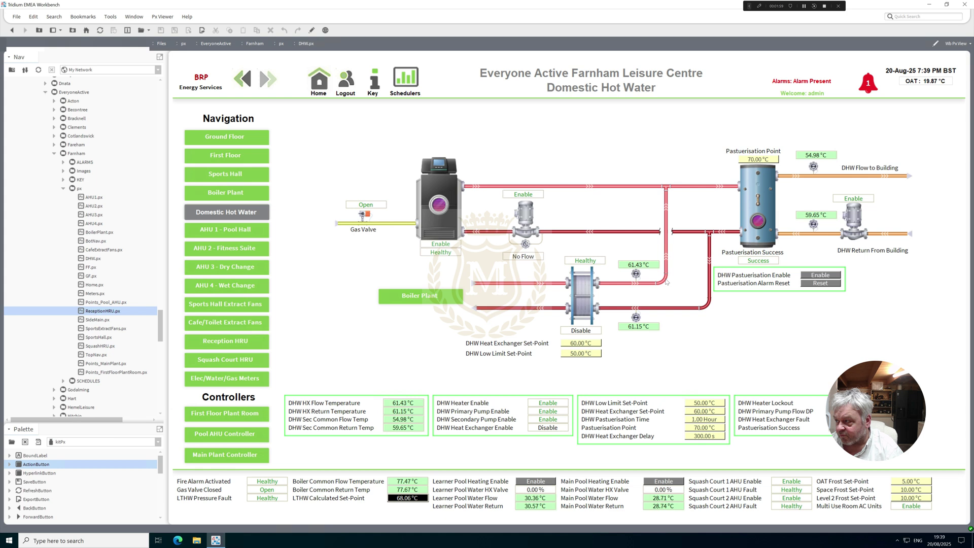
# Check the DHW return temperature's point, then go to the AHU 1 - Pool Hall page.
pyautogui.click(816, 218)
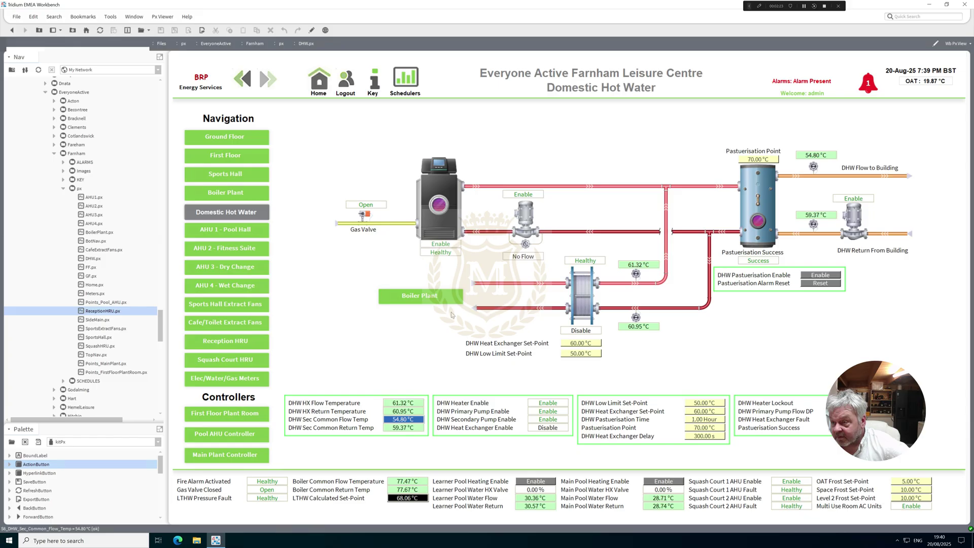
pyautogui.click(234, 231)
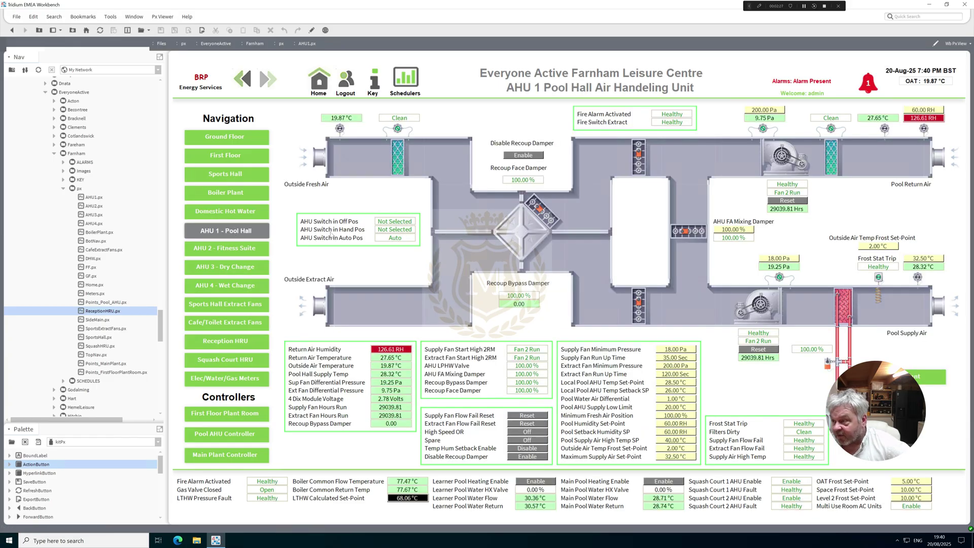
# Select and deselect the Recoup Bypass Damper value, then go to AHU 2 - Fitness Suite.
pyautogui.click(518, 305)
pyautogui.click(528, 229)
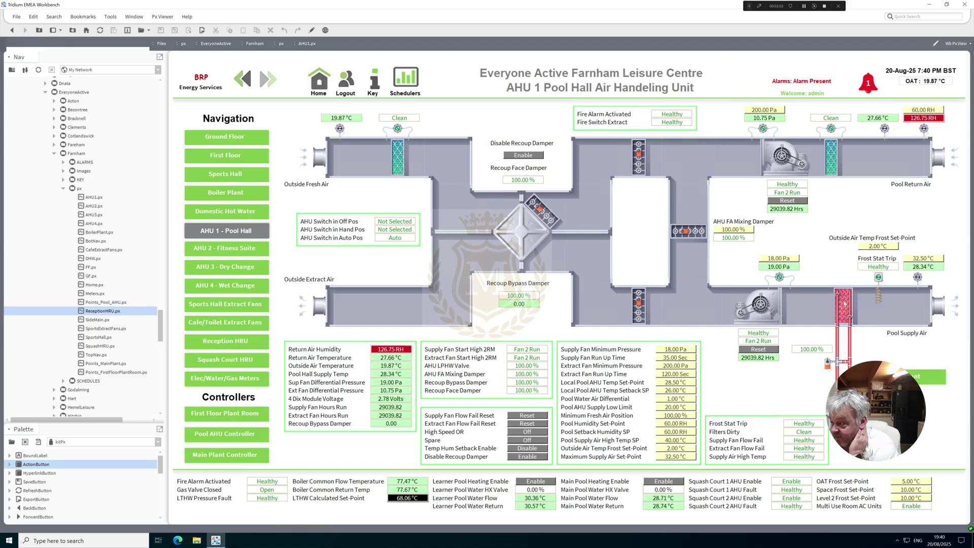
pyautogui.click(229, 249)
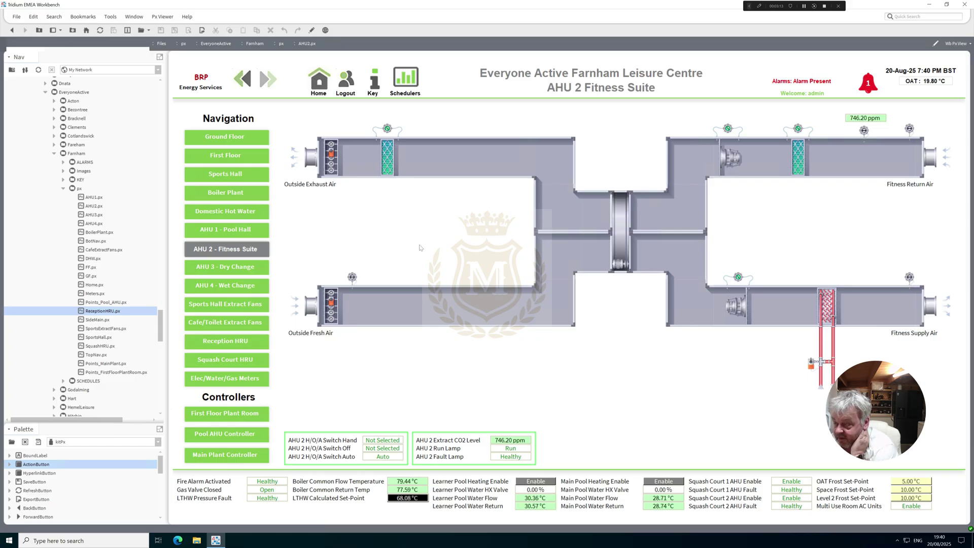
# View the AHU 3 Dry Change Area graphic, then the AHU 4 Wet Change Area graphic.
pyautogui.click(227, 268)
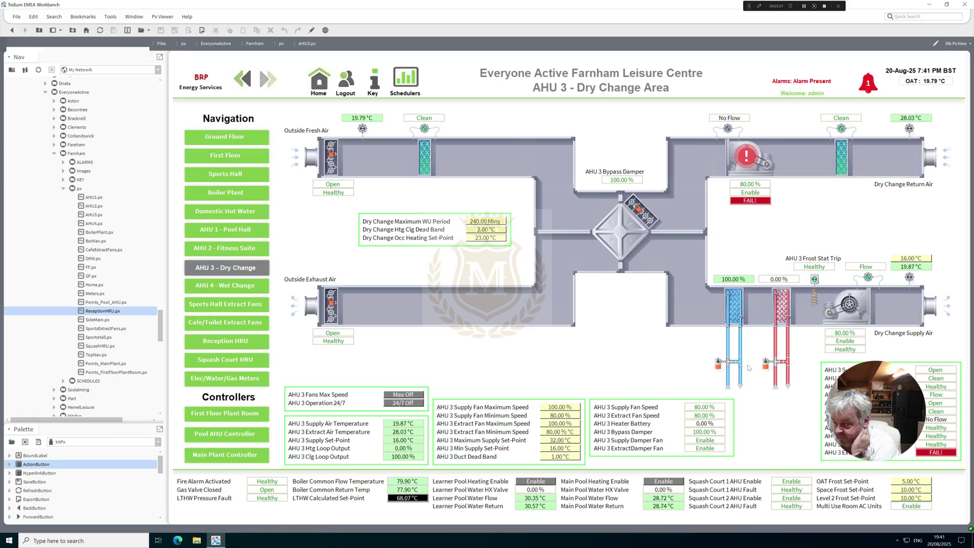
pyautogui.click(226, 286)
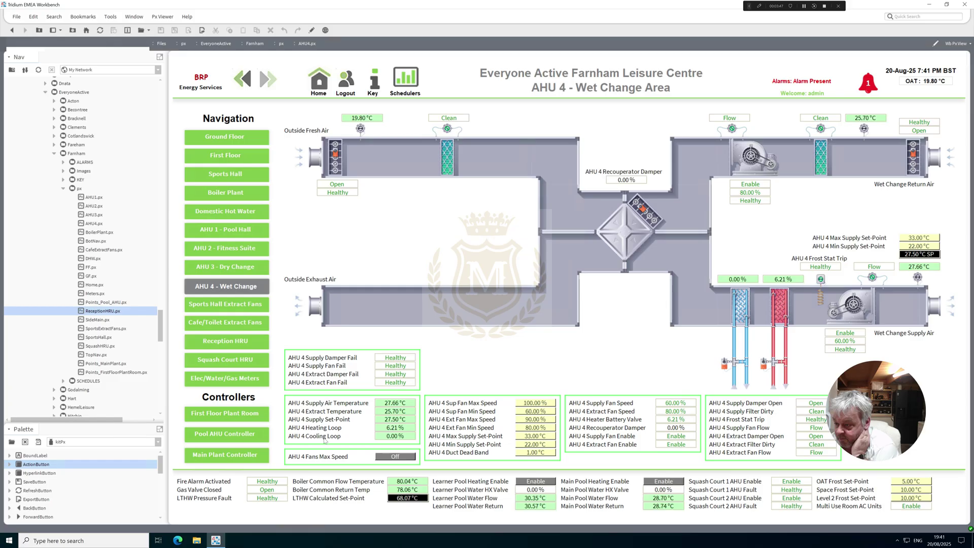
# Inspect the AHU 4 Cooling Loop point, then go to the Sports Hall Extract Fans page.
pyautogui.click(396, 440)
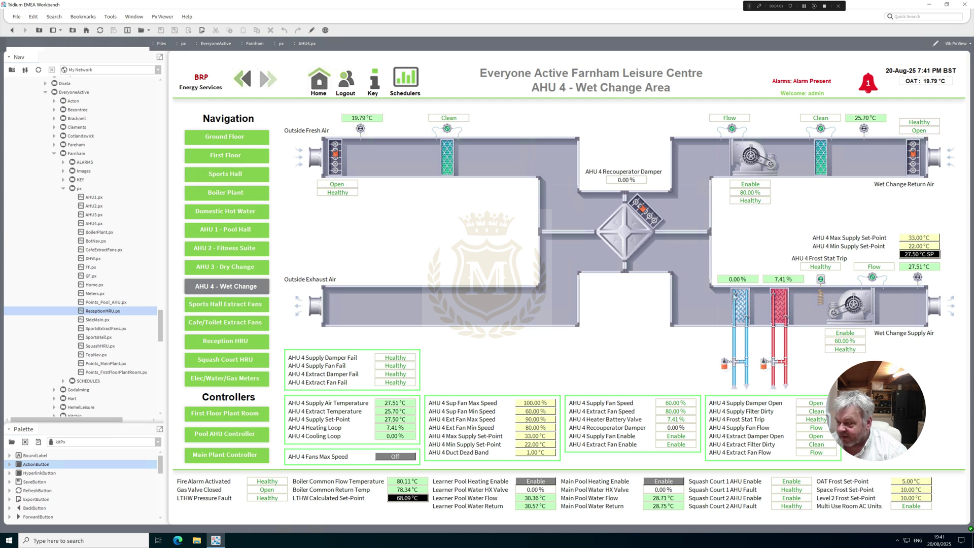
pyautogui.click(216, 305)
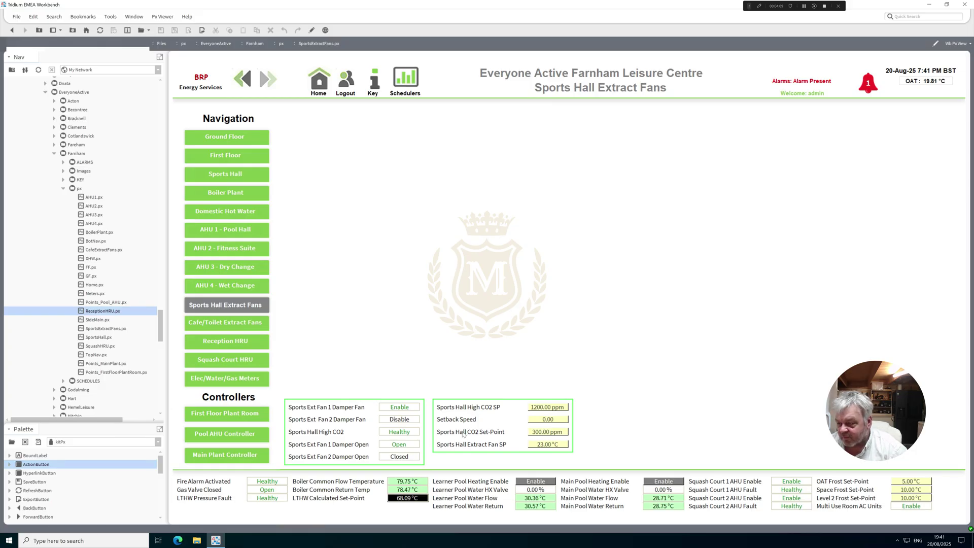
# View the Cafe/Toilet Extract Fans page, then the Main Plant Controller points page.
pyautogui.click(229, 327)
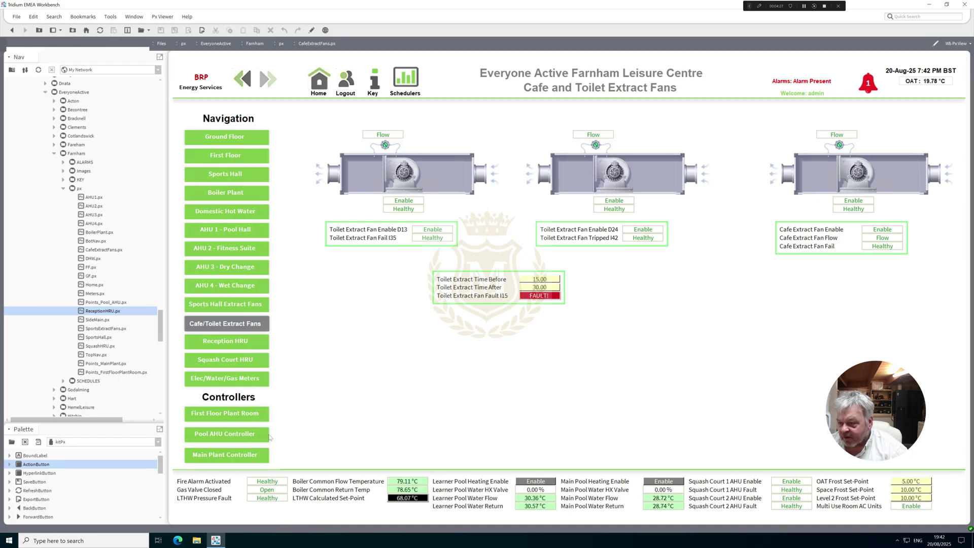
pyautogui.click(237, 456)
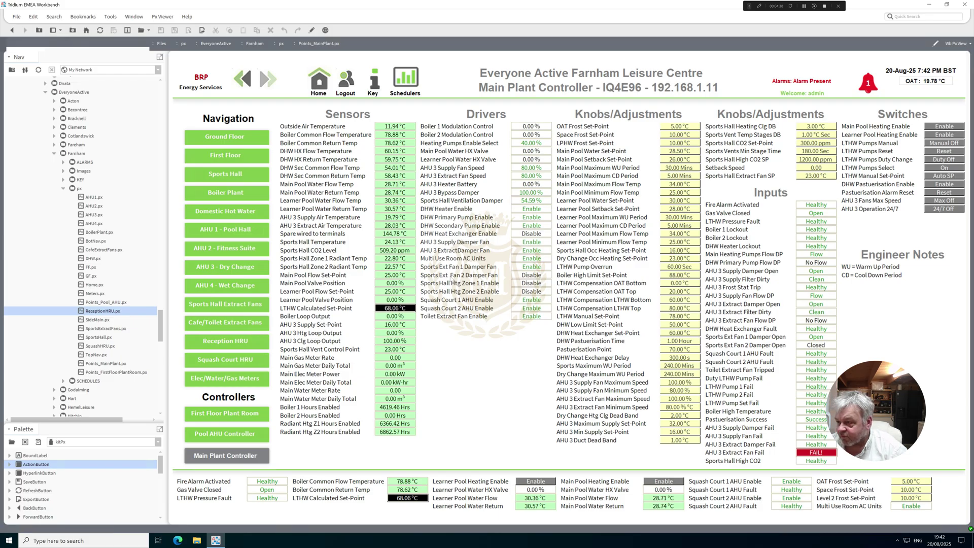
# View the First Floor Plant Room Controller page, then go back to the Main Plant Controller.
pyautogui.click(217, 415)
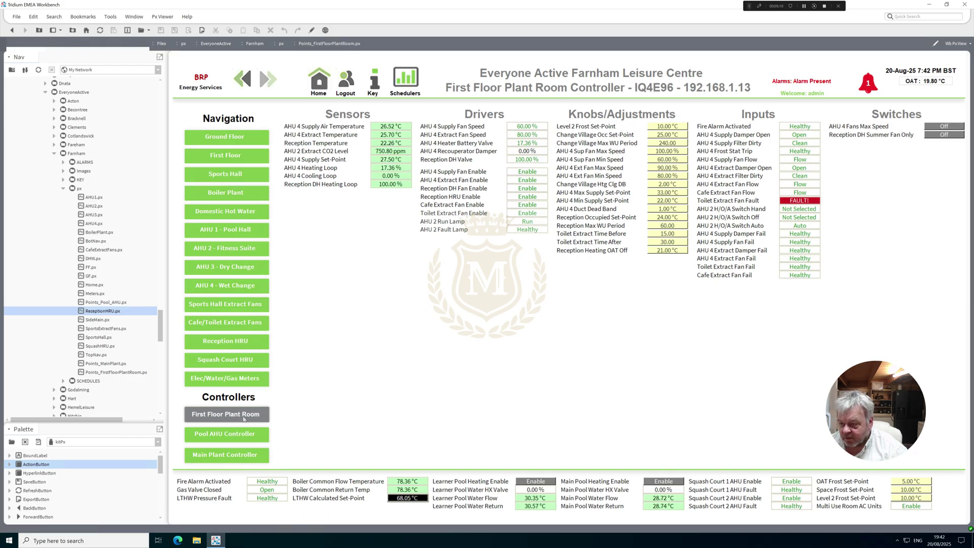
pyautogui.click(228, 455)
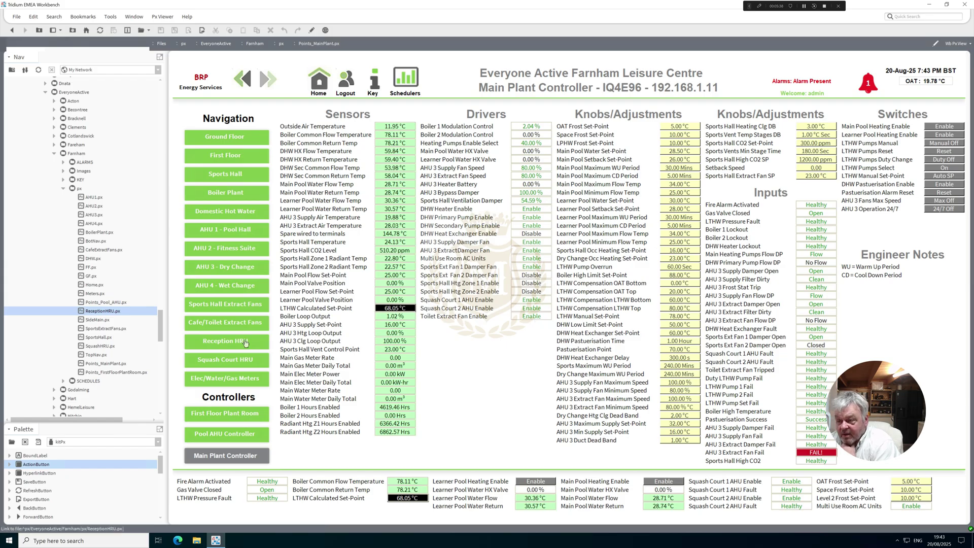
# Browse the Reception HRU, Squash Court HRU and Elec/Water/Gas Meters pages, then go Home.
pyautogui.click(224, 342)
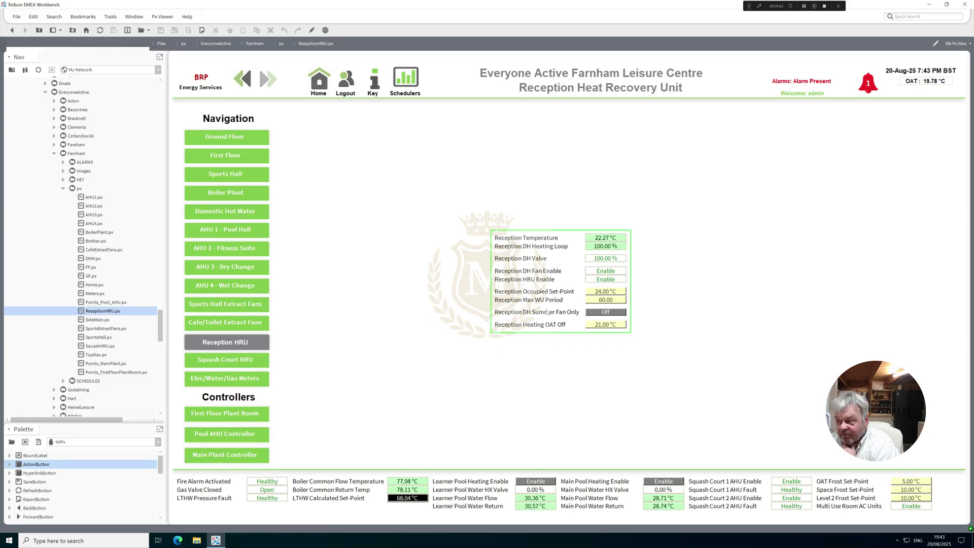
pyautogui.click(240, 362)
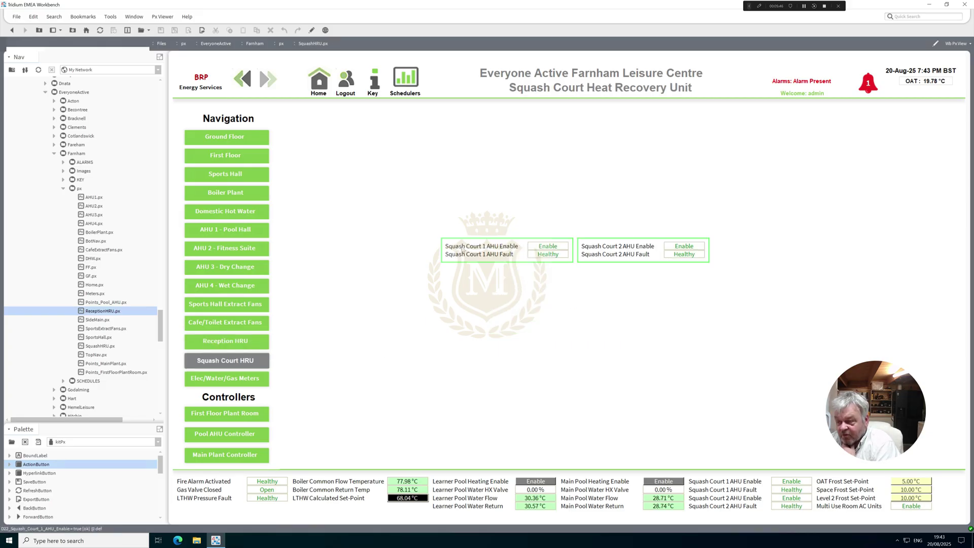
pyautogui.click(248, 382)
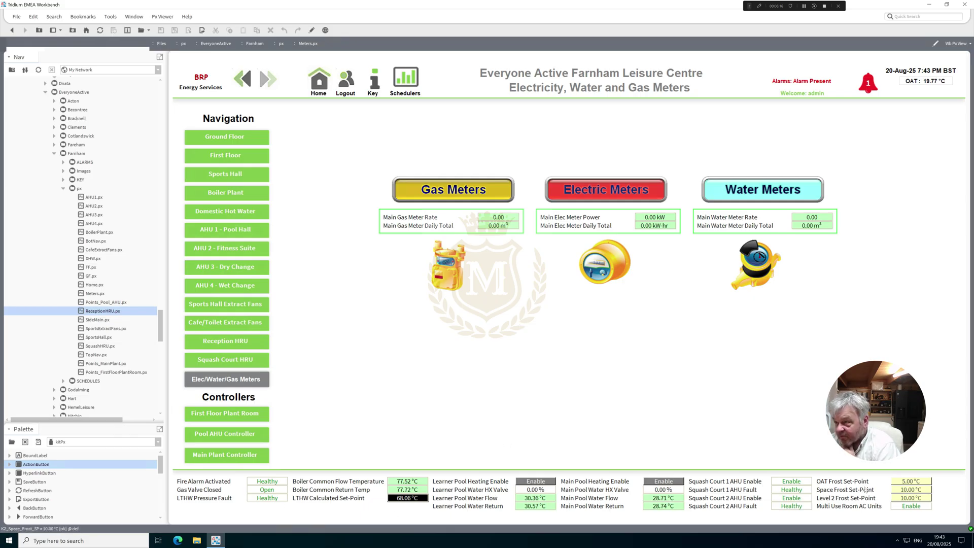
pyautogui.click(319, 89)
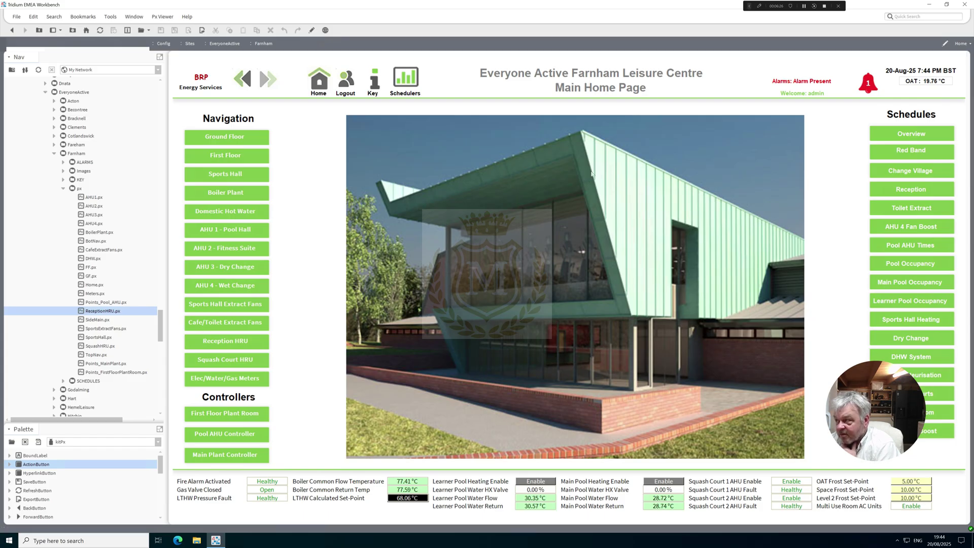
# View the Time Schedulers Overview, then open ALARMS.px showing the Ping Failed alarm.
pyautogui.click(403, 83)
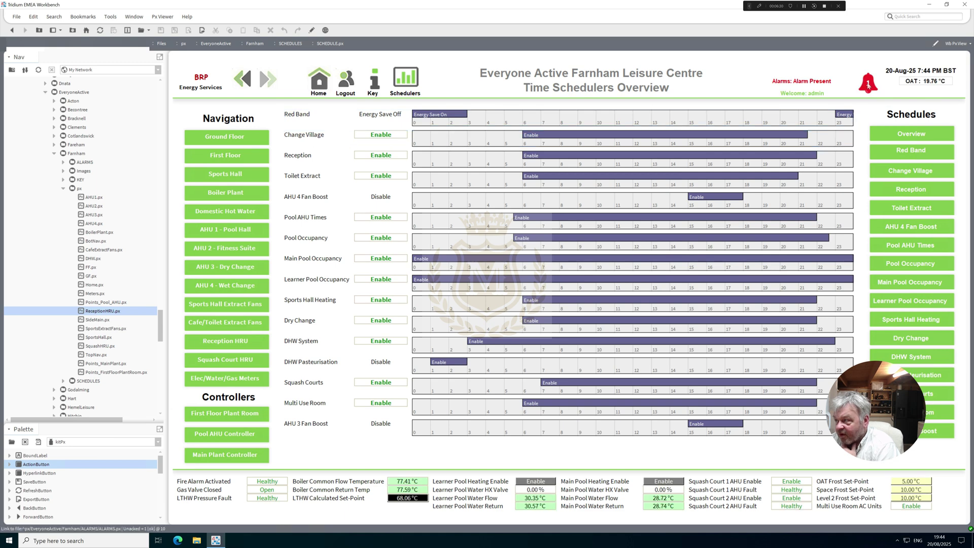
pyautogui.click(793, 111)
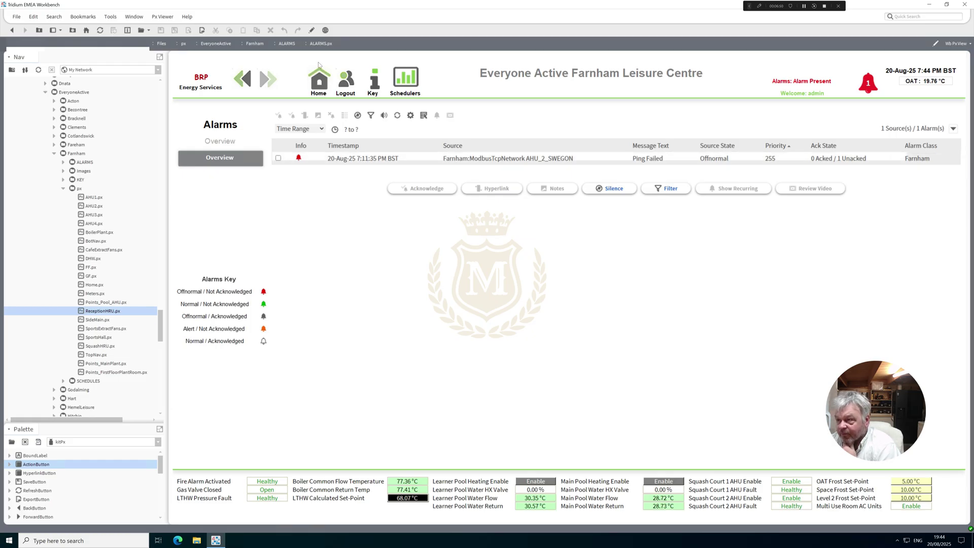
# Go back to the home page and open the AHU 1 - Pool Hall graphic.
pyautogui.click(319, 84)
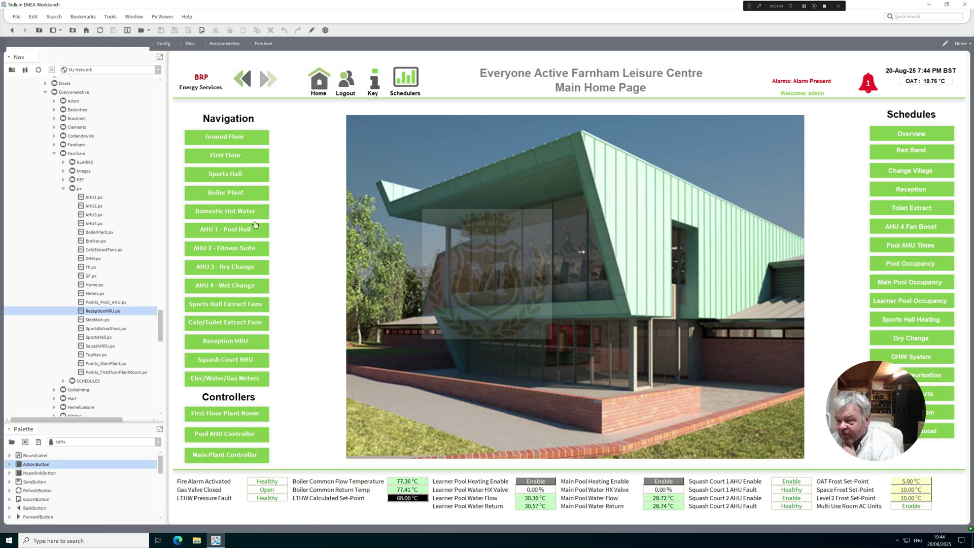
pyautogui.click(239, 235)
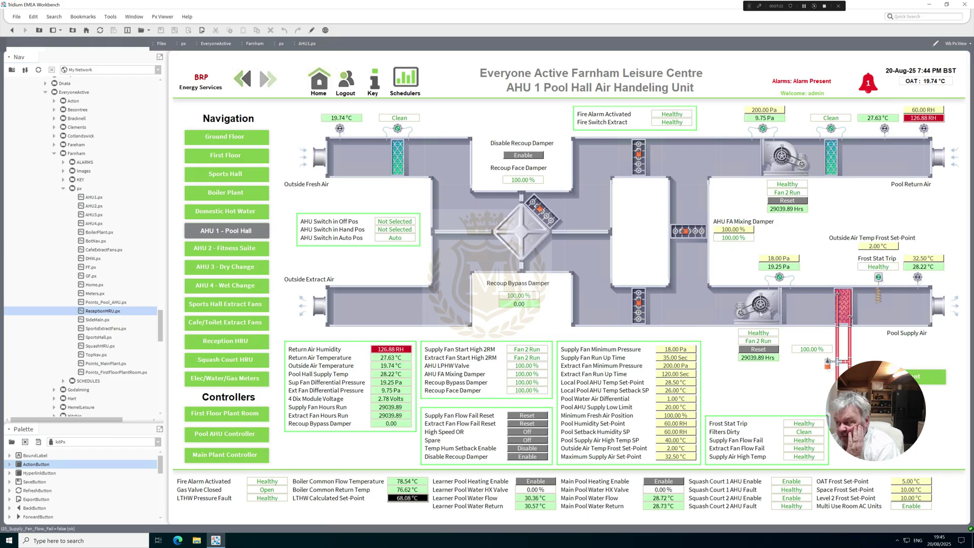
# In edit mode, set the supply fan picture's True Value image to fault.svg and apply.
pyautogui.click(312, 30)
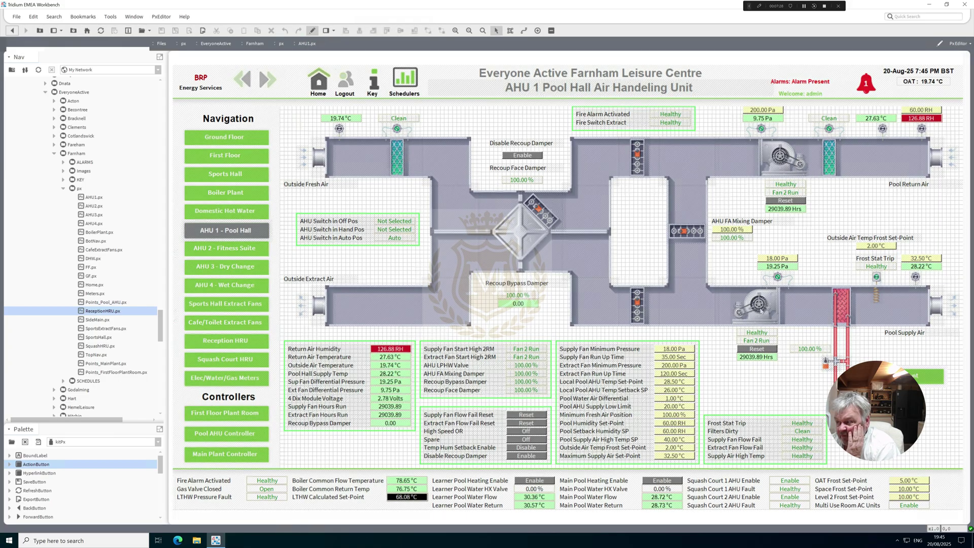
pyautogui.click(759, 305)
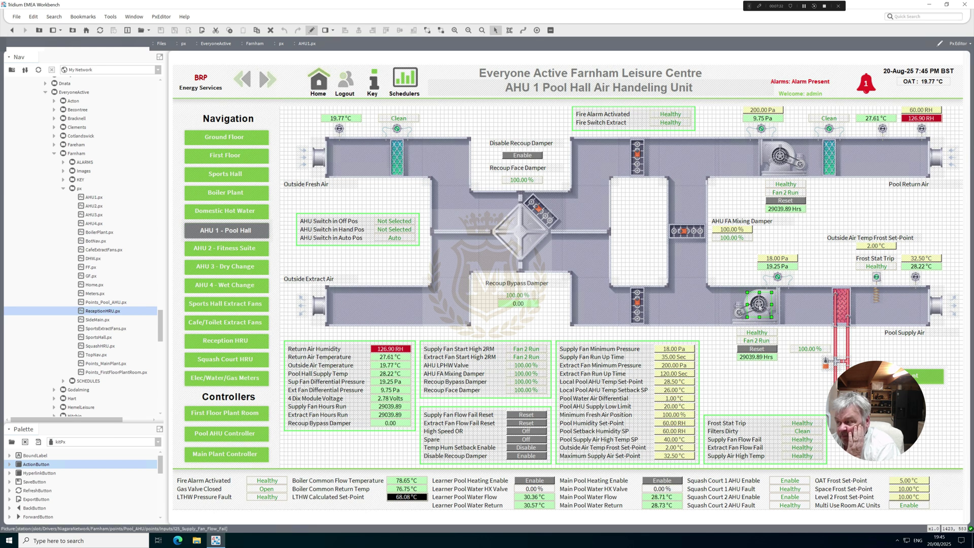
pyautogui.doubleClick(759, 305)
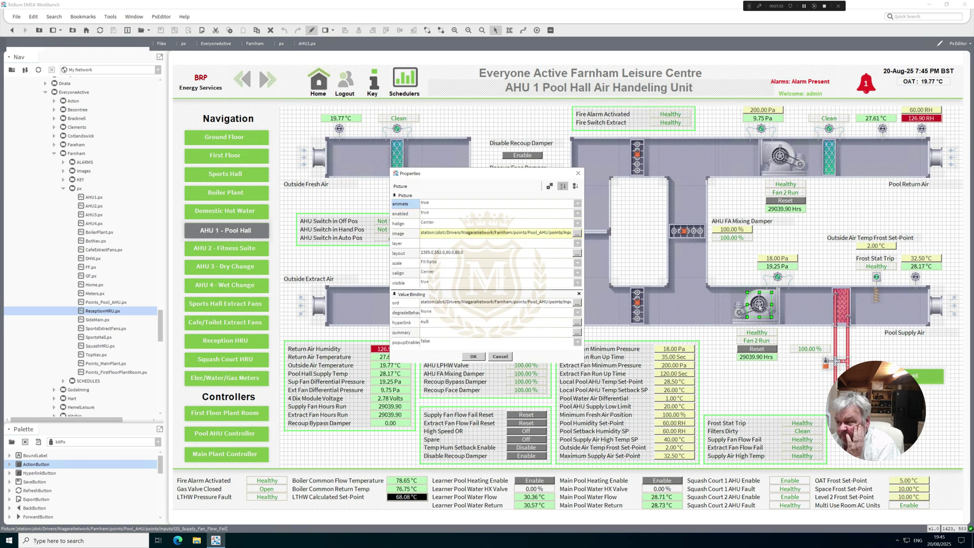
pyautogui.click(577, 233)
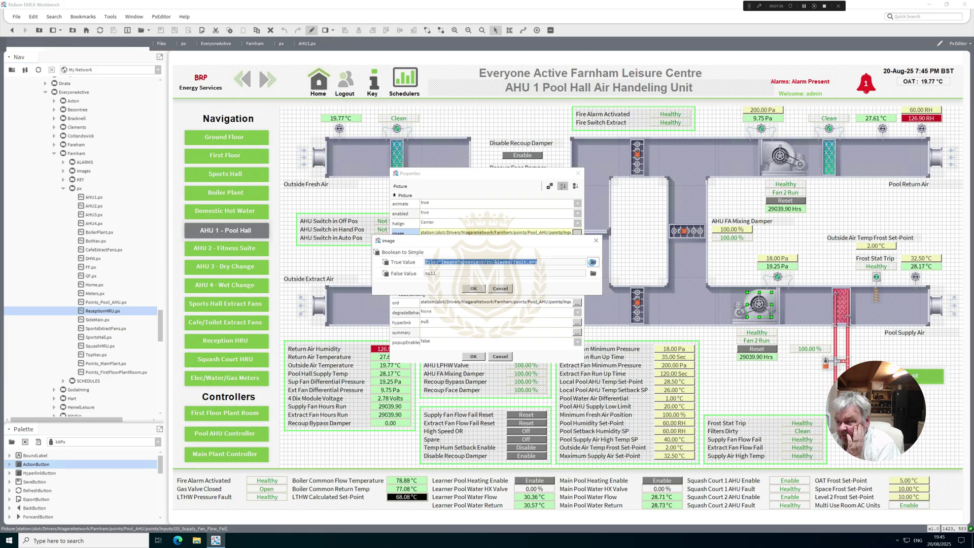
pyautogui.click(593, 262)
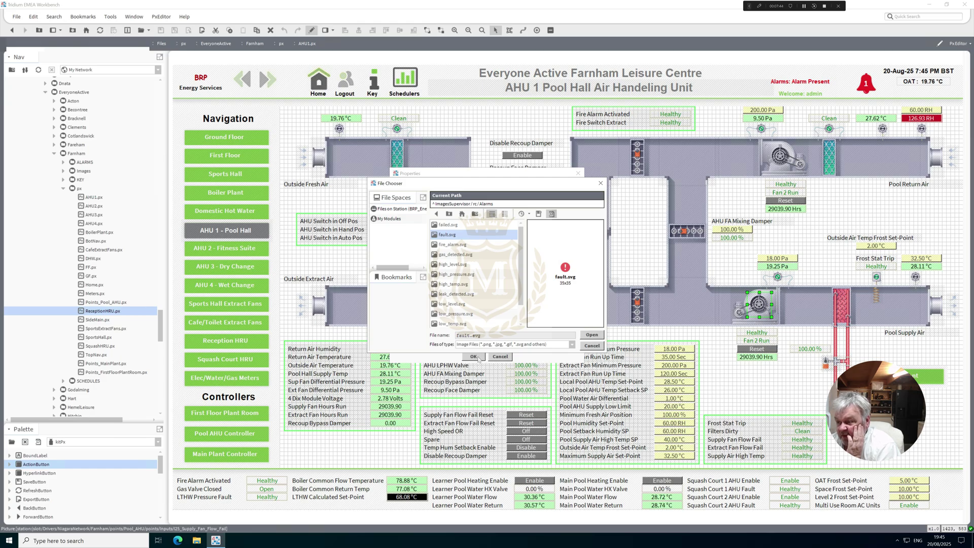
pyautogui.click(476, 358)
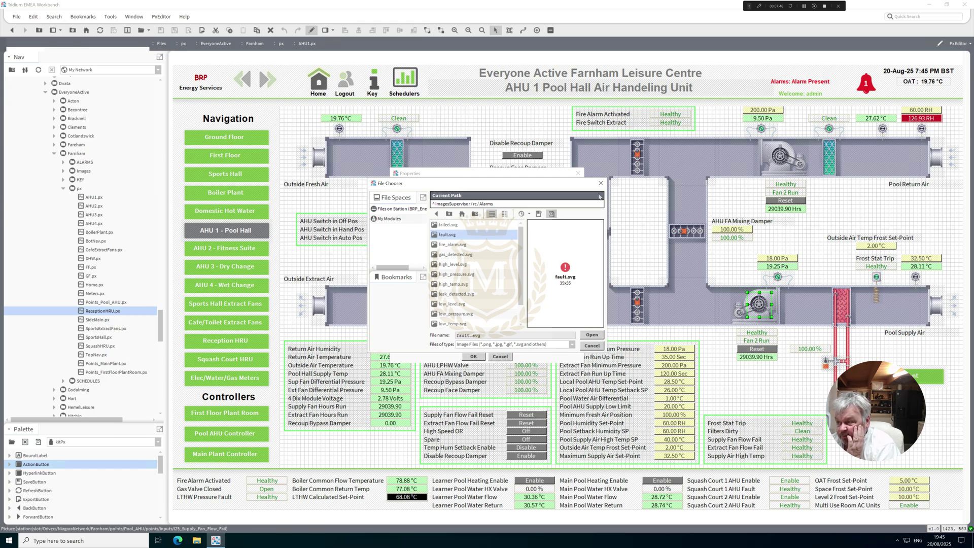
pyautogui.click(592, 335)
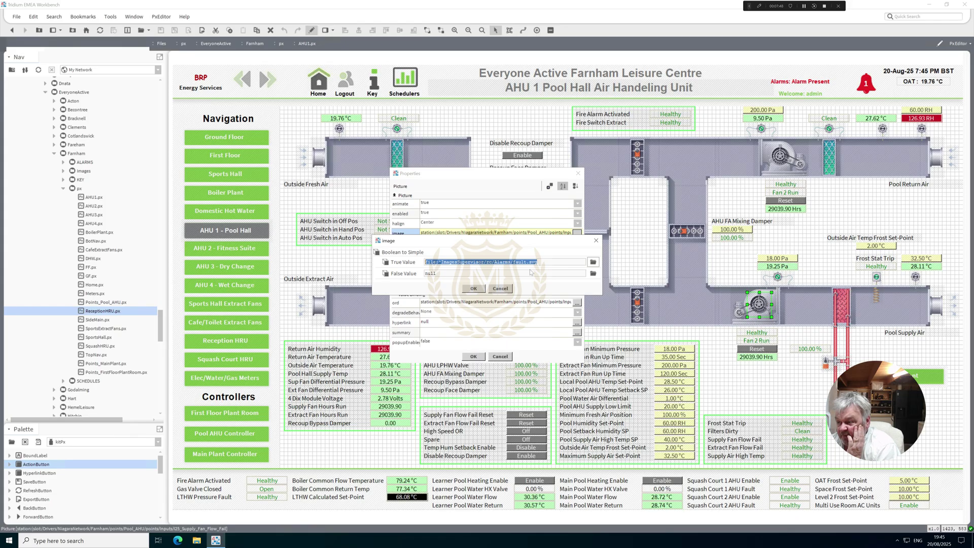
pyautogui.click(481, 289)
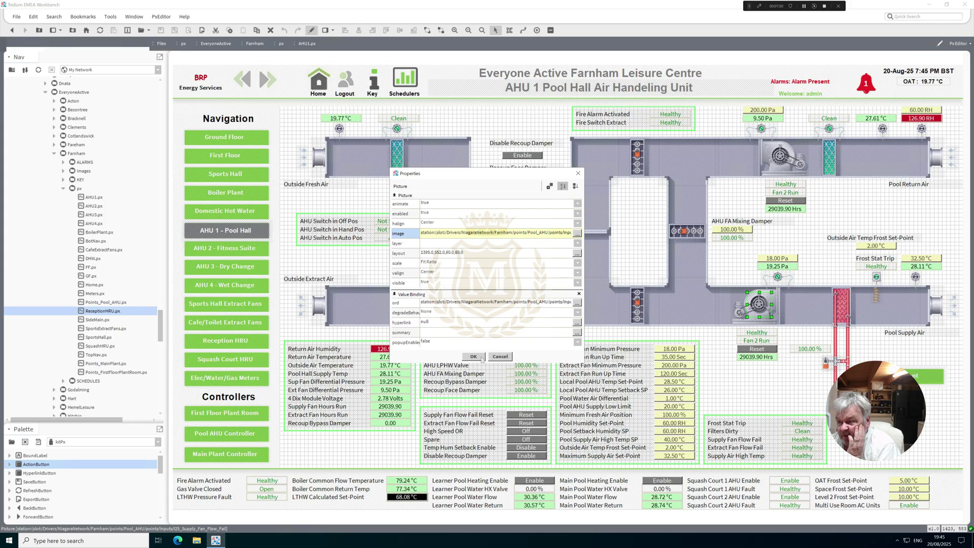
pyautogui.click(480, 358)
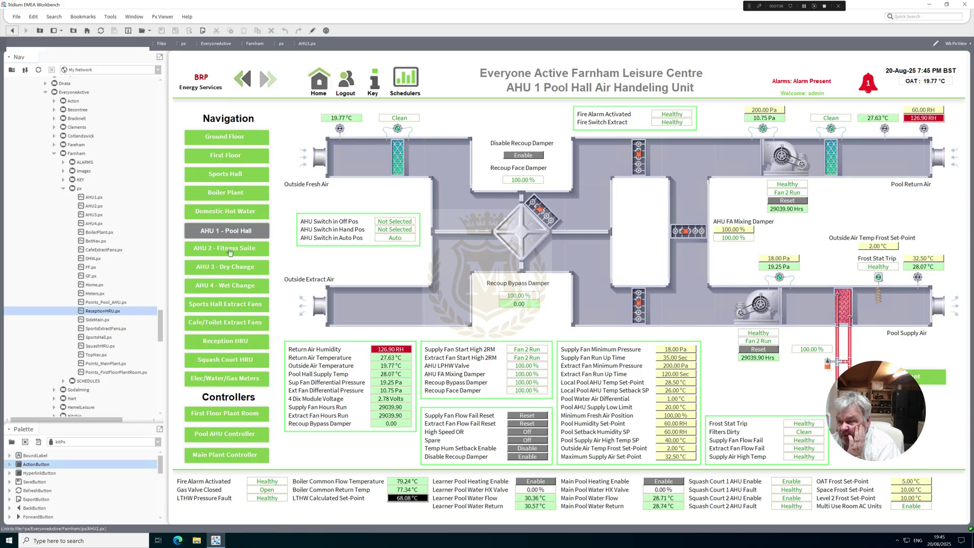
# View the AHU 2 - Fitness Suite and AHU 3 - Dry Change pages, then open Boiler Plant.
pyautogui.click(229, 273)
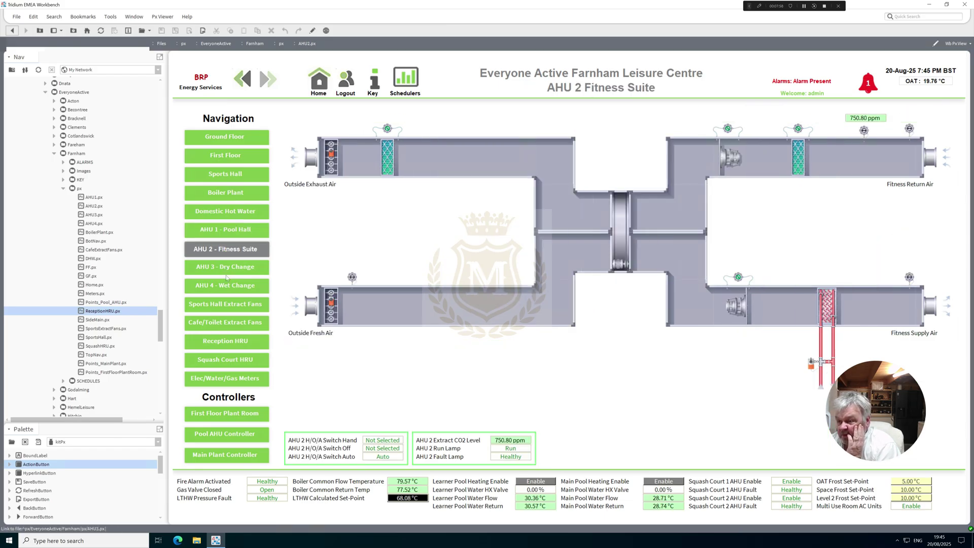
pyautogui.click(226, 288)
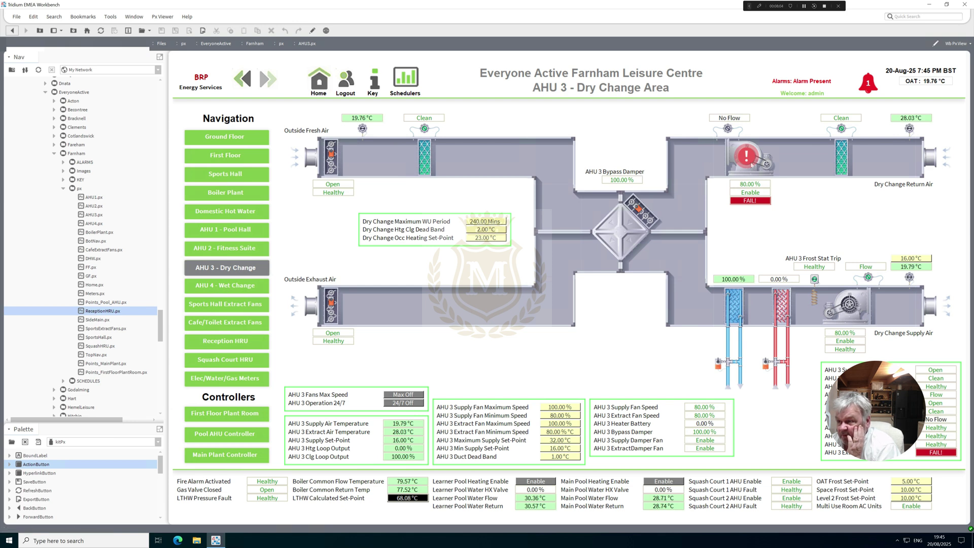
pyautogui.click(225, 194)
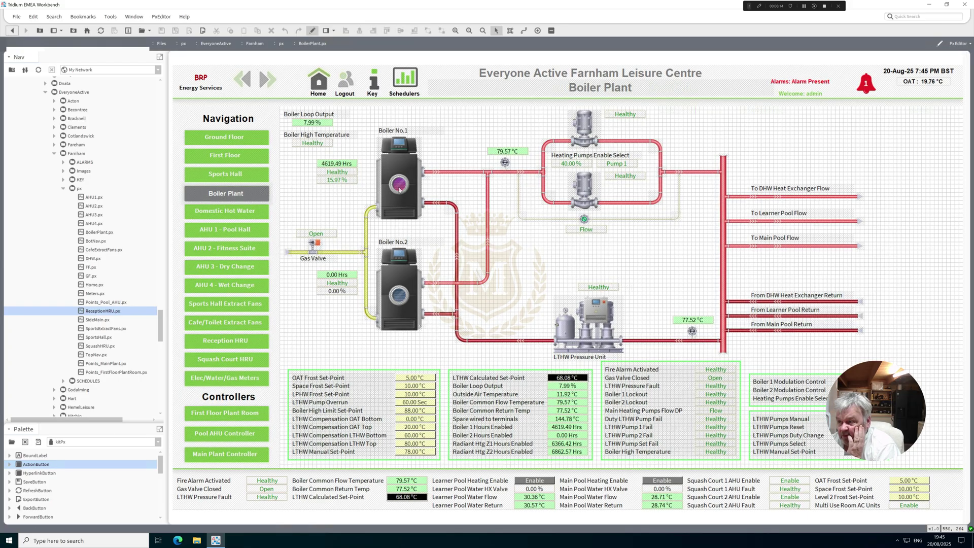
# Set Boiler No.1's picture True Value image to fault.svg, apply, and exit PxEditor.
pyautogui.doubleClick(399, 189)
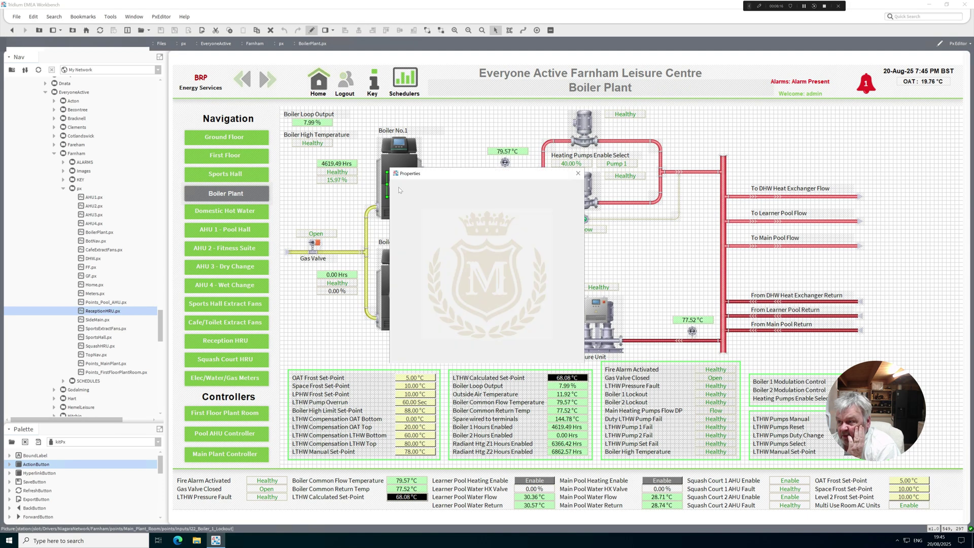
pyautogui.doubleClick(487, 234)
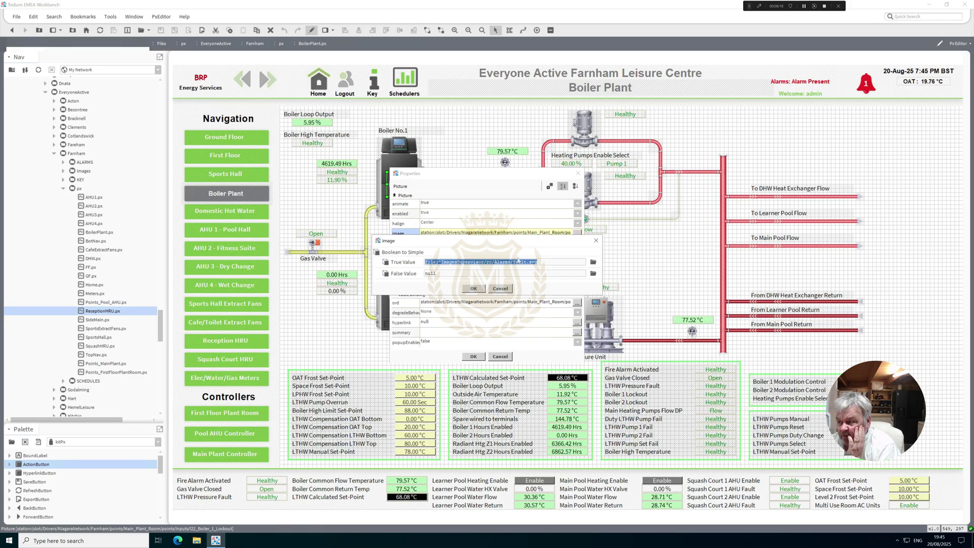
pyautogui.click(593, 262)
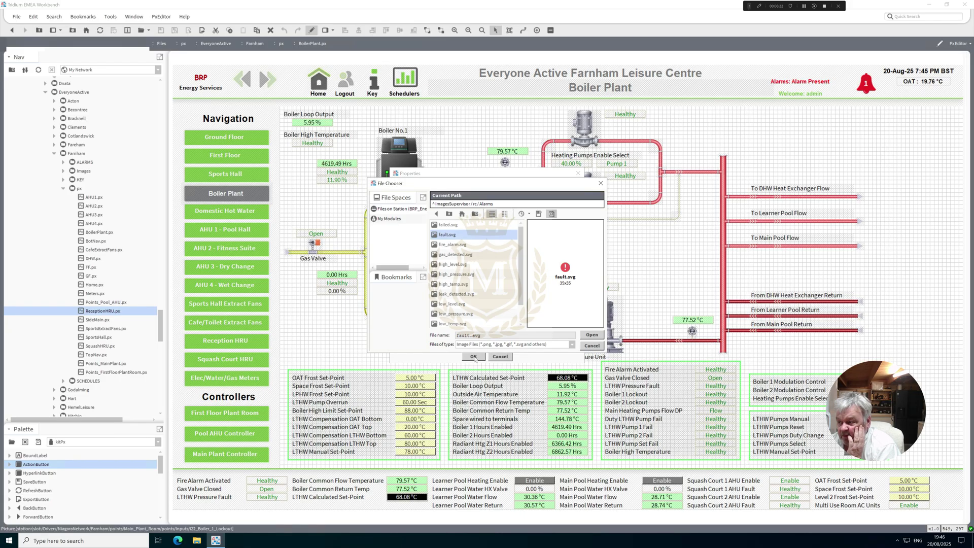
pyautogui.click(600, 183)
pyautogui.click(479, 356)
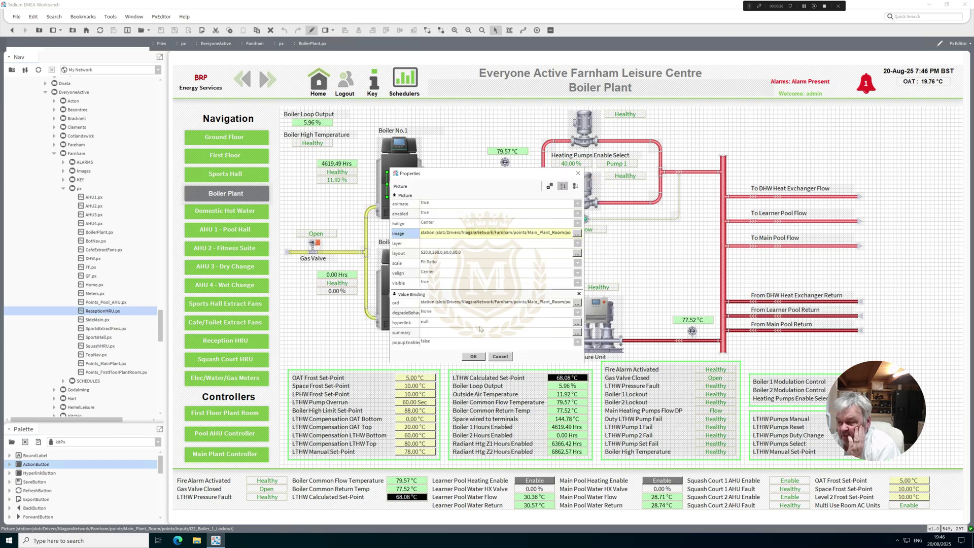
pyautogui.click(473, 356)
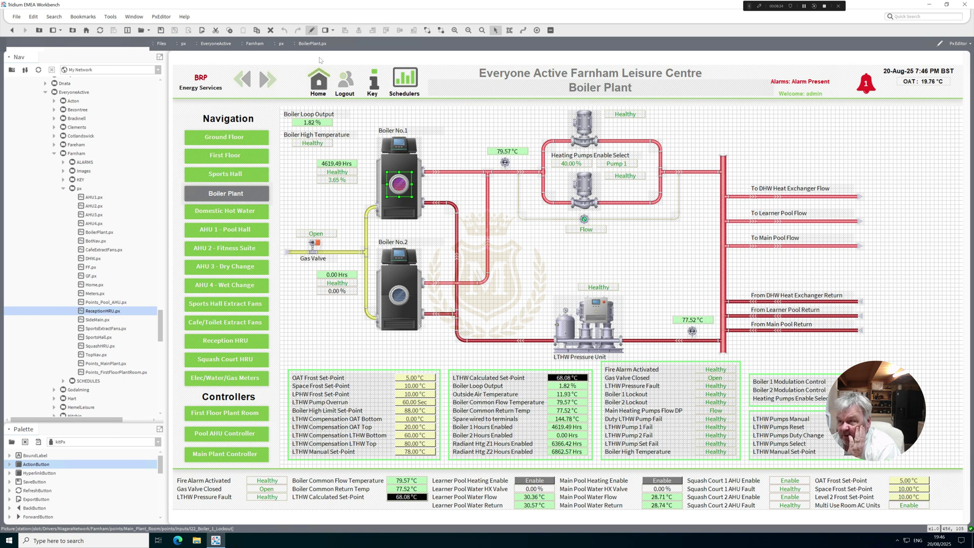
pyautogui.click(311, 31)
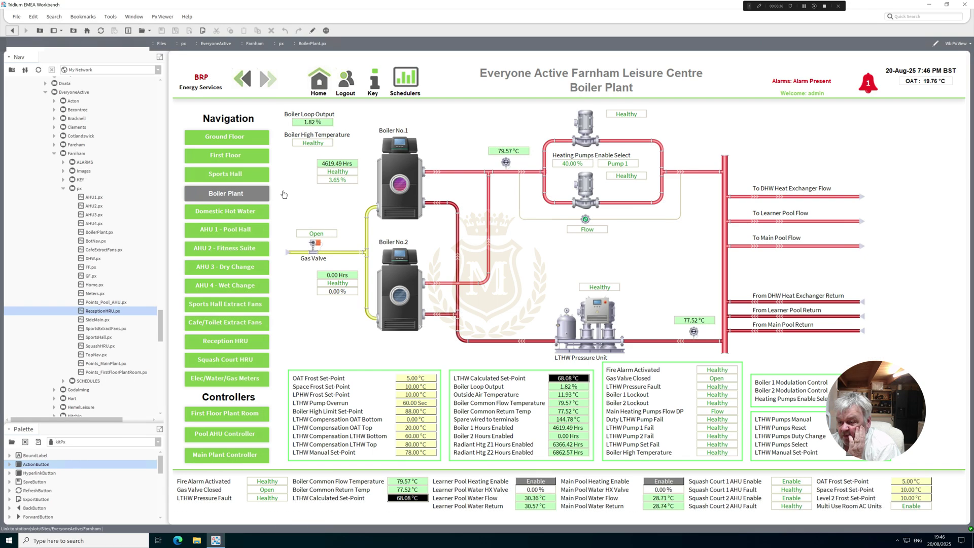